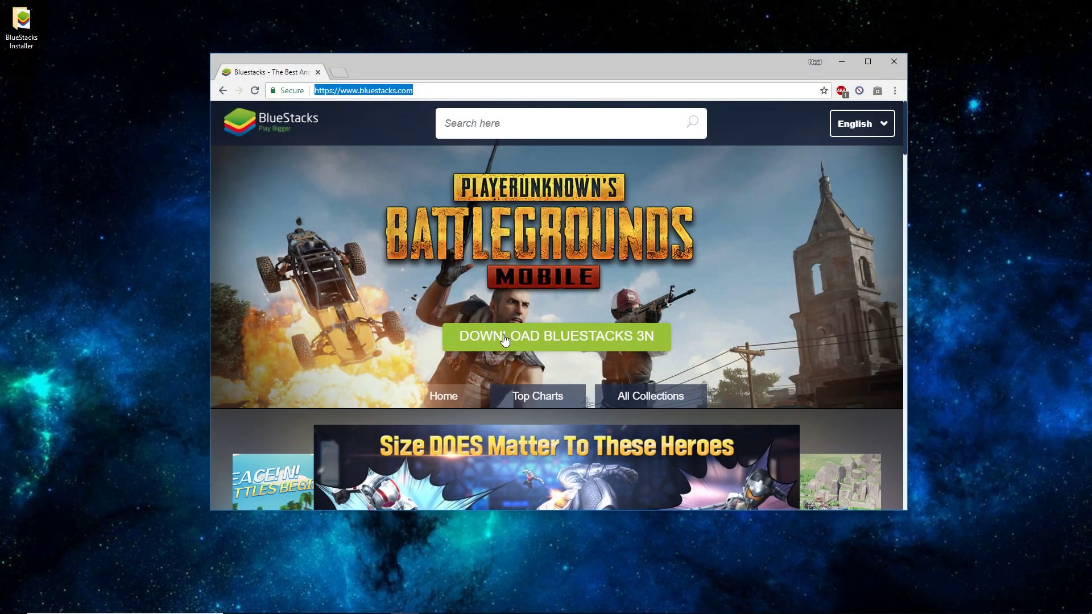
# - Go to the BlueStacks 3N download page, cancel saving another installer copy, and minimize Chrome
pyautogui.click(563, 344)
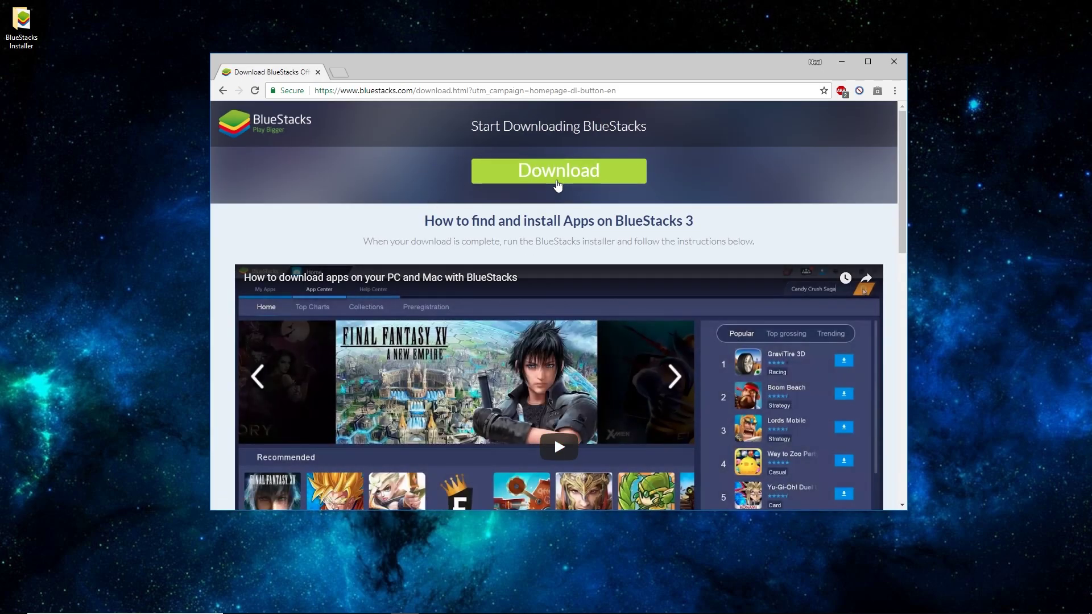
pyautogui.click(556, 176)
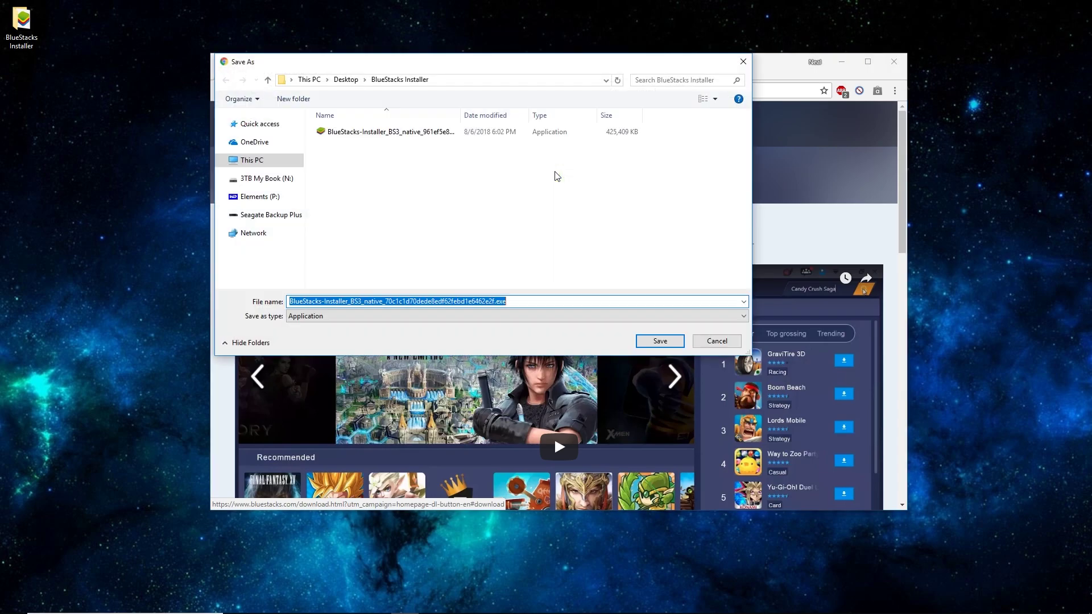
pyautogui.click(515, 299)
pyautogui.moveTo(516, 299); pyautogui.dragTo(317, 299)
pyautogui.click(712, 341)
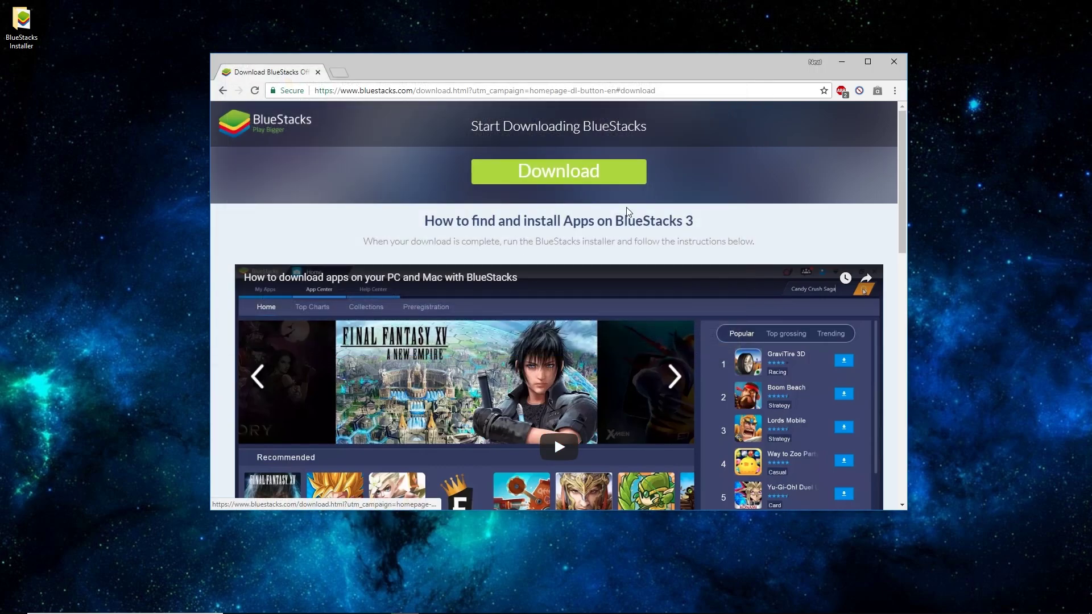
pyautogui.click(842, 64)
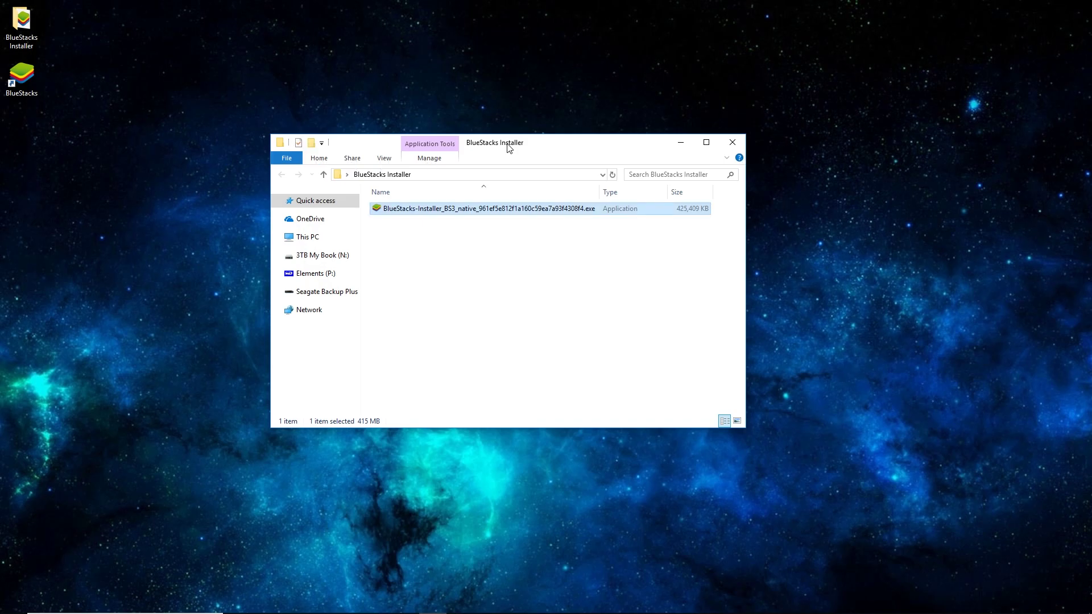
# - Launch the BlueStacks emulator from its desktop shortcut so it loads the Pika World page
pyautogui.click(22, 75)
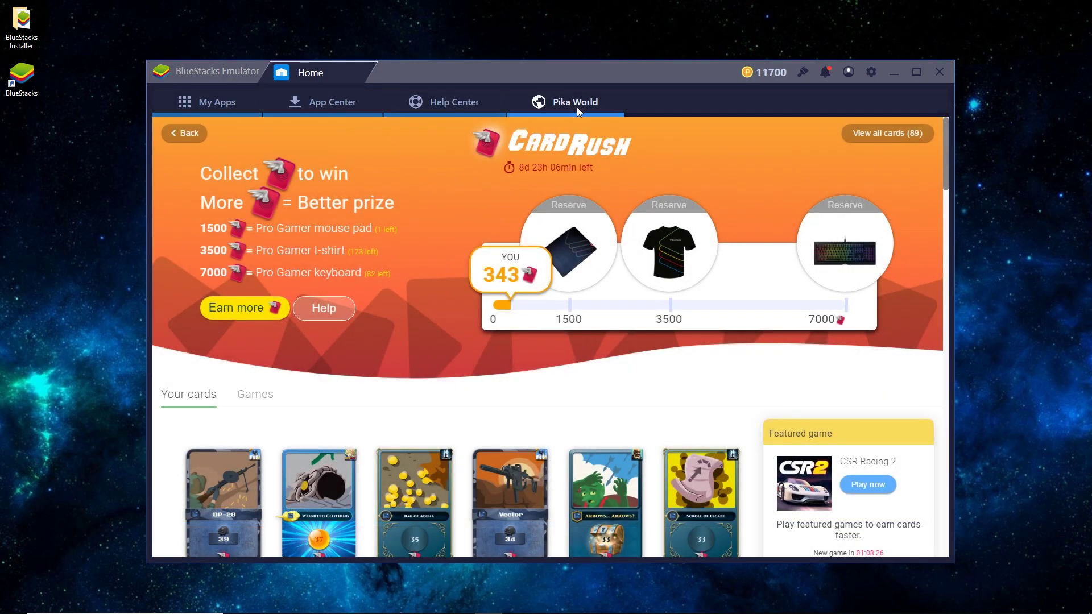
# - Switch to the My Apps grid and open the gear-icon options list
pyautogui.click(234, 101)
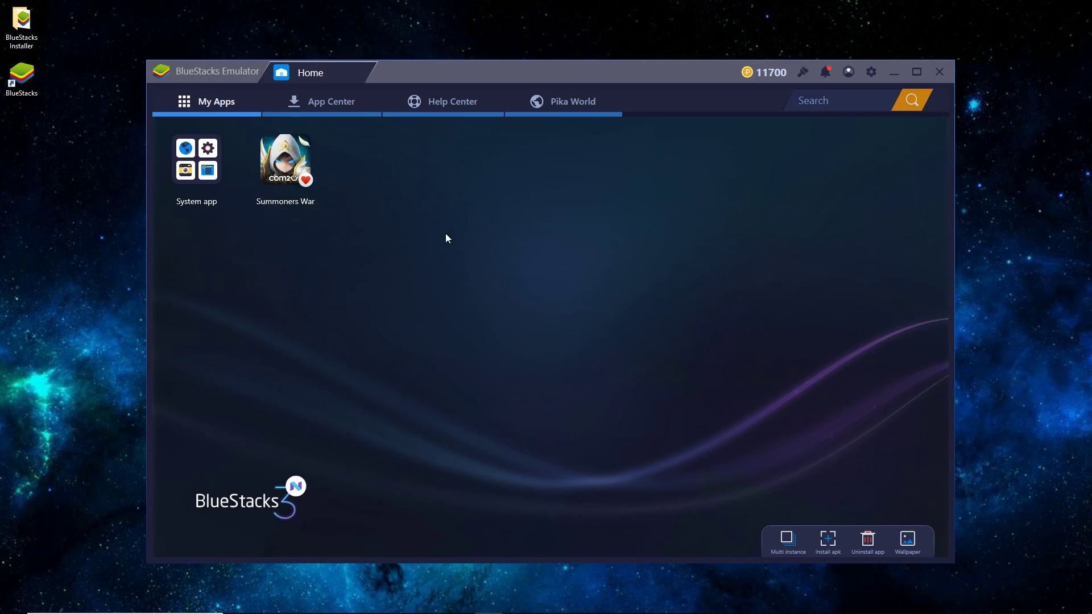
pyautogui.click(871, 74)
# - In BlueStacks Settings, set the display resolution to 1920 x 1080 with Low (160DPI)
pyautogui.click(894, 86)
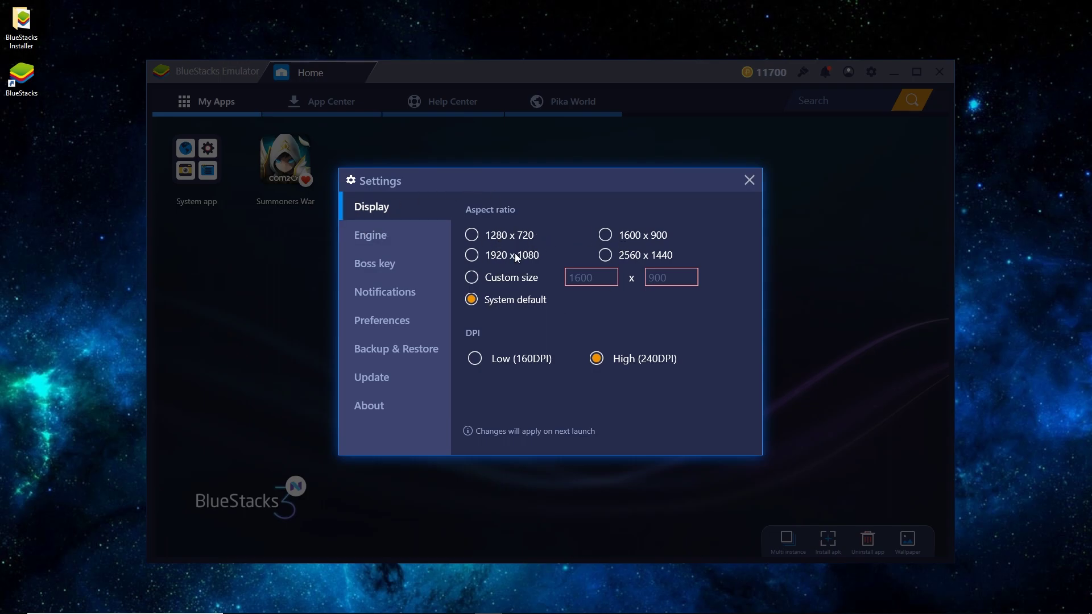
pyautogui.click(489, 256)
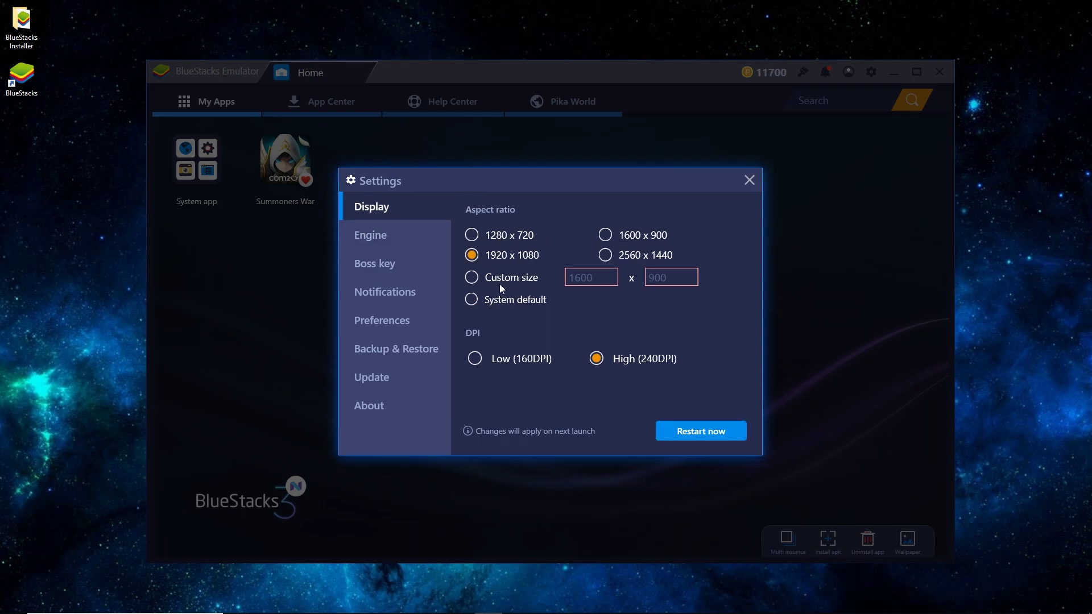
pyautogui.click(519, 359)
# - Set the engine to OpenGL with advanced graphics mode, 4 CPU cores and 3000 MB memory, then restart
pyautogui.click(389, 243)
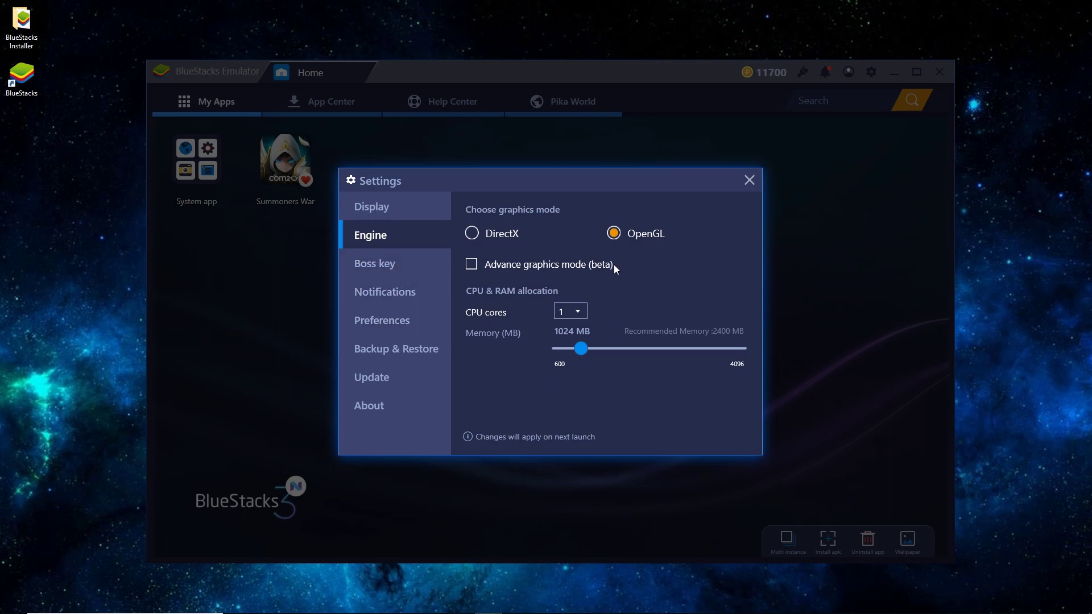
pyautogui.click(516, 233)
pyautogui.click(640, 237)
pyautogui.click(501, 233)
pyautogui.click(633, 238)
pyautogui.click(510, 263)
pyautogui.click(574, 313)
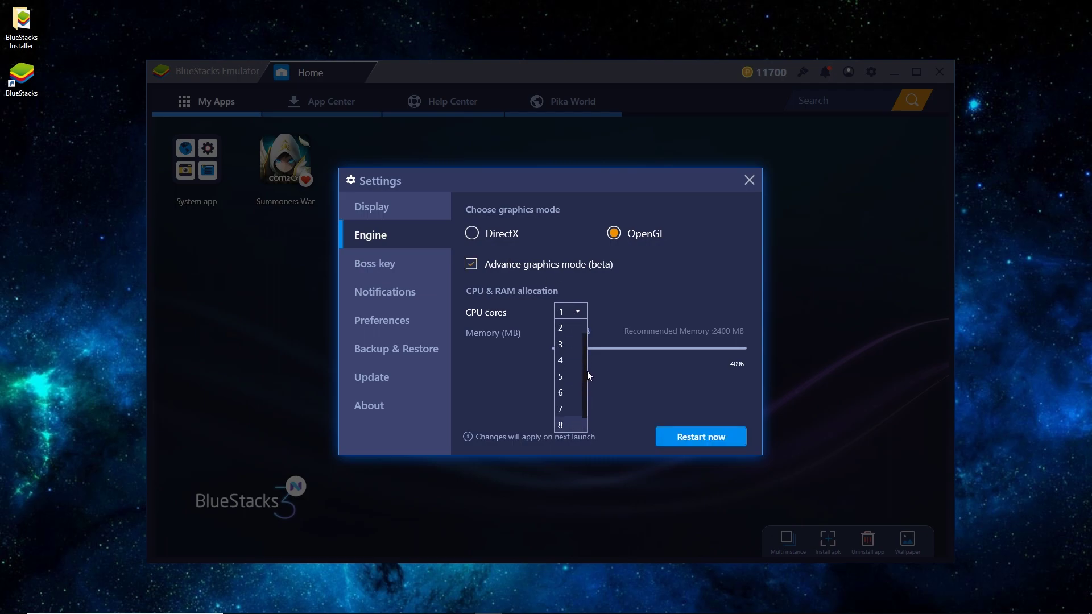
pyautogui.click(568, 360)
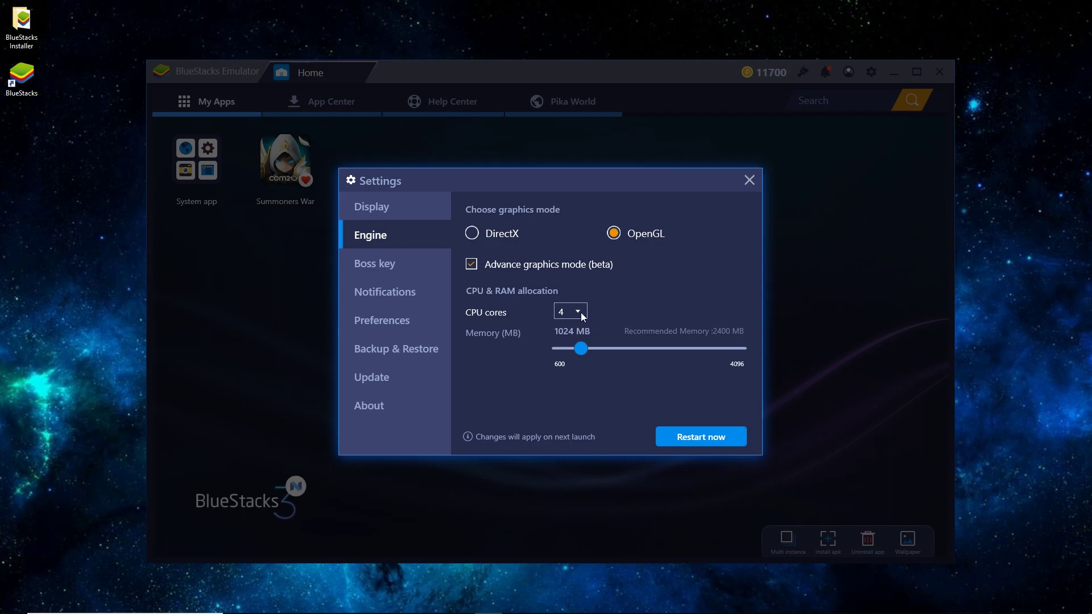
pyautogui.click(580, 312)
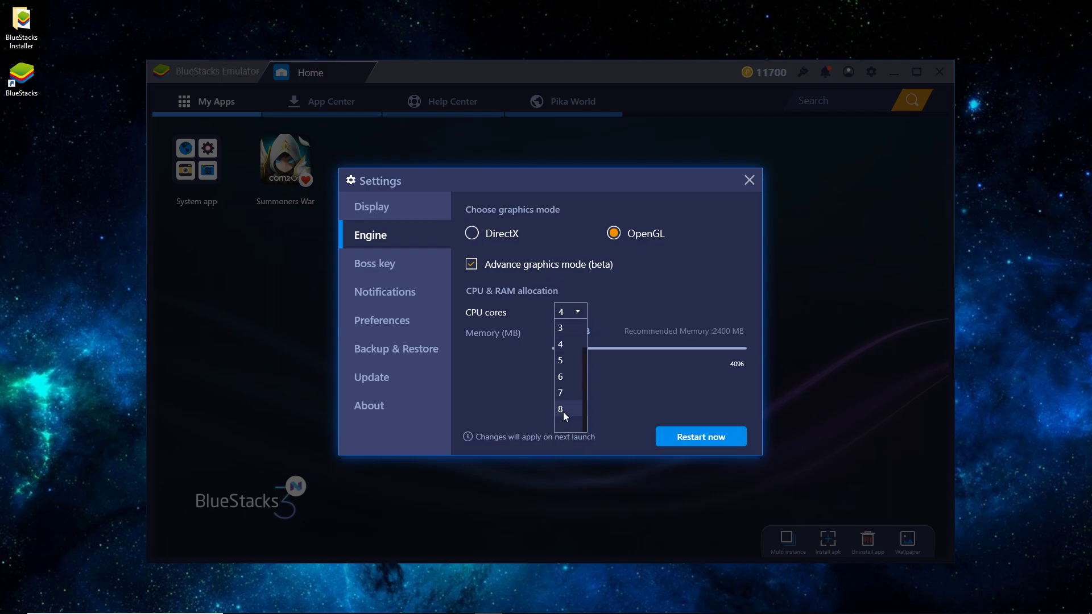
pyautogui.click(569, 345)
pyautogui.moveTo(581, 349); pyautogui.dragTo(683, 356)
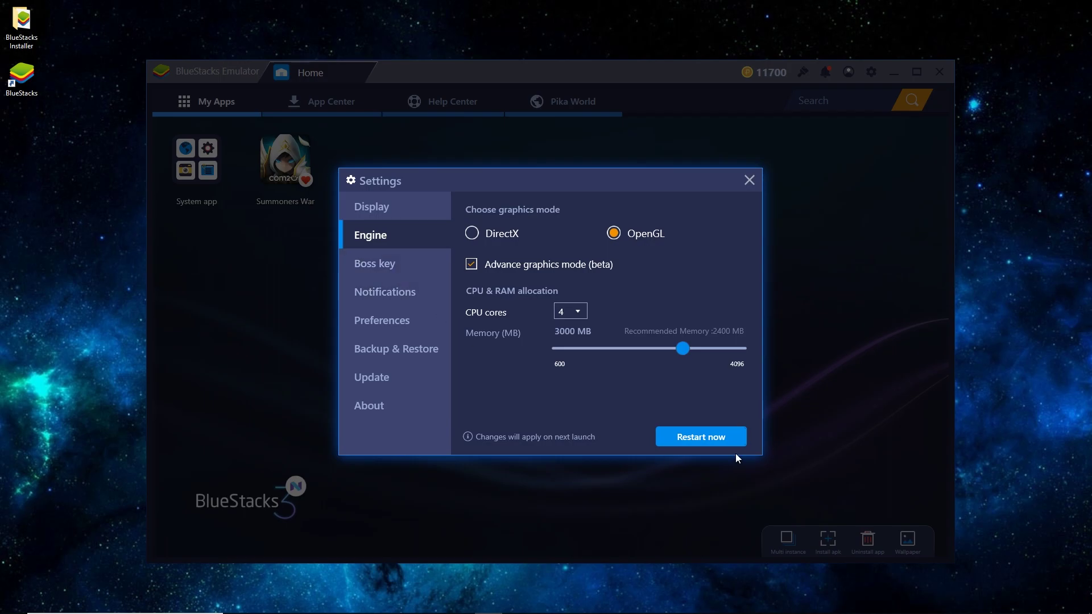
pyautogui.click(715, 442)
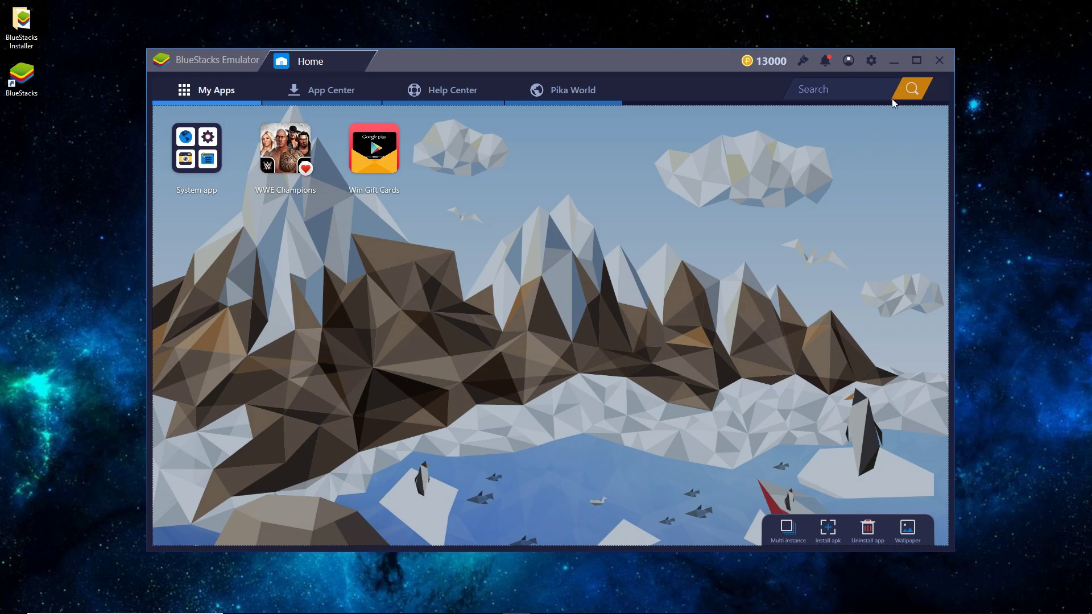
# - Maximize BlueStacks and open Google Play from the System app folder
pyautogui.click(916, 61)
pyautogui.click(54, 112)
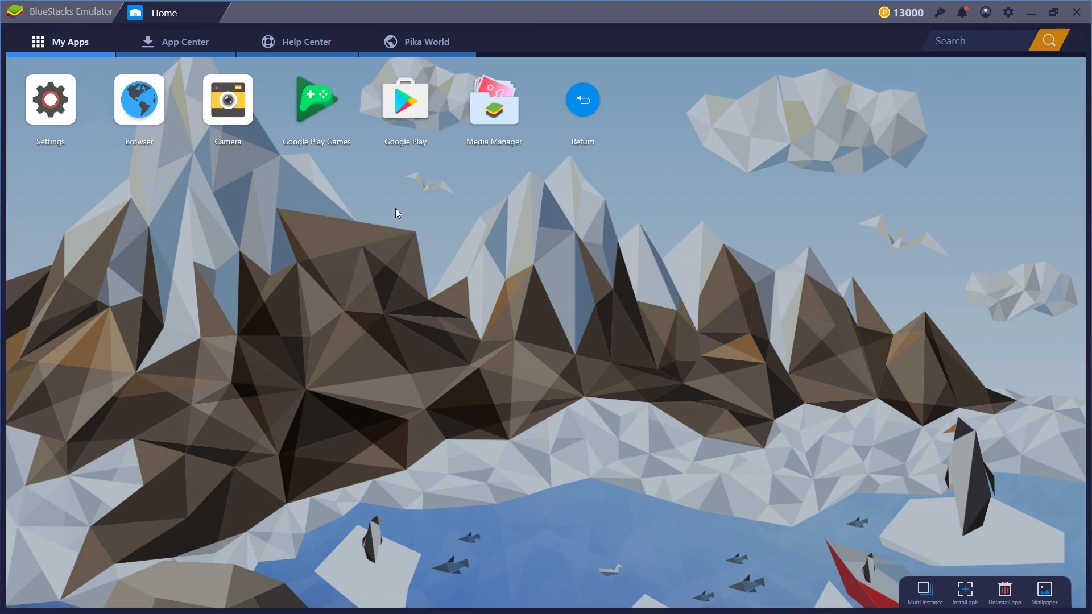
pyautogui.click(402, 110)
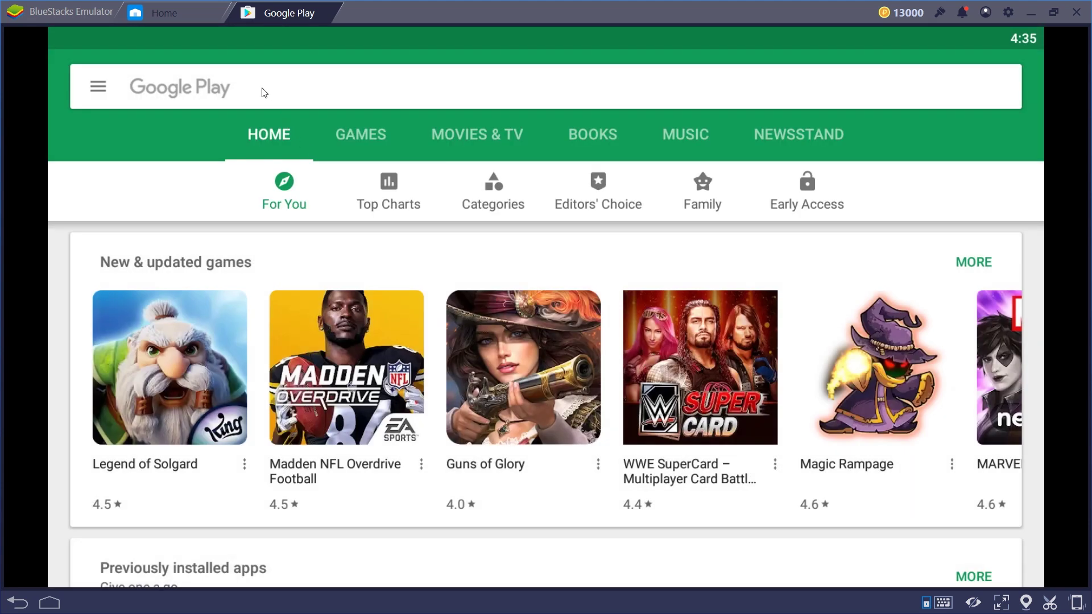
# - Search for 'Marvel Strike Force', install it, and close the Google Play tab
pyautogui.click(261, 95)
pyautogui.write('Marvel St')
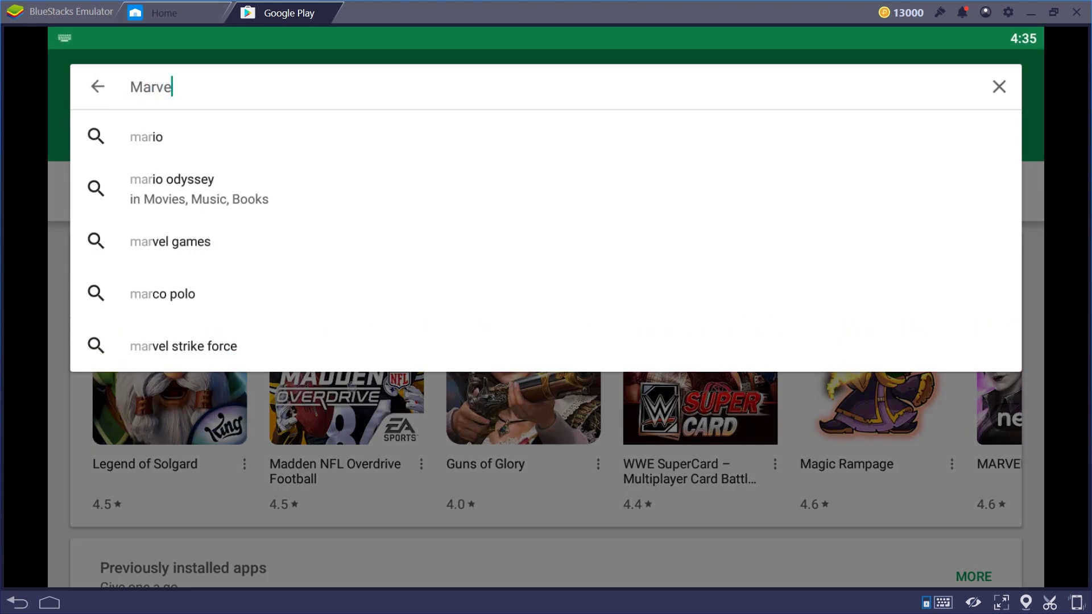
pyautogui.write('rike Force')
pyautogui.press('Return')
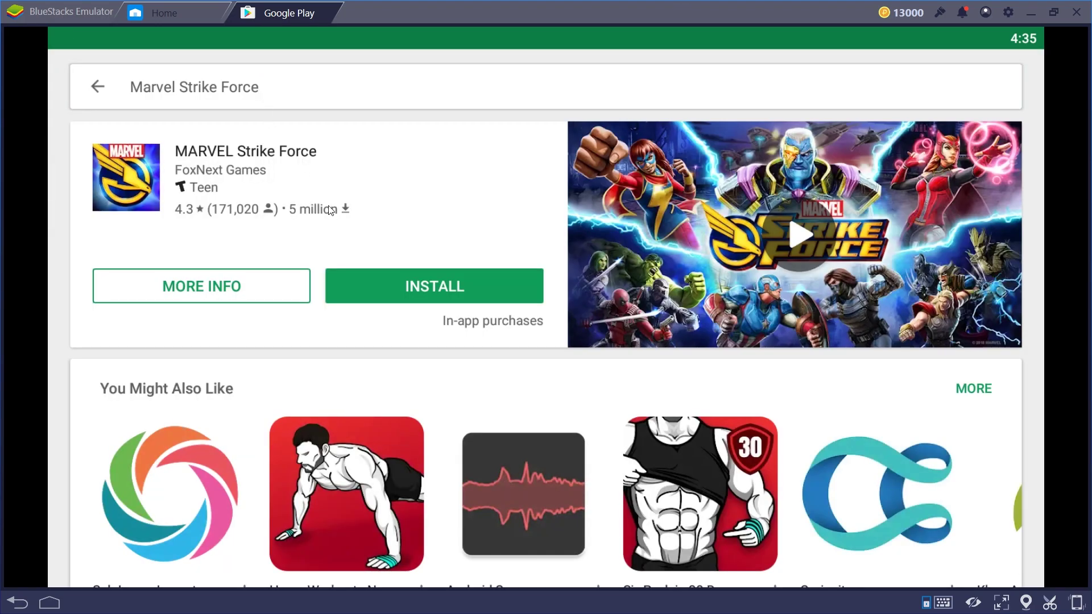
pyautogui.click(423, 289)
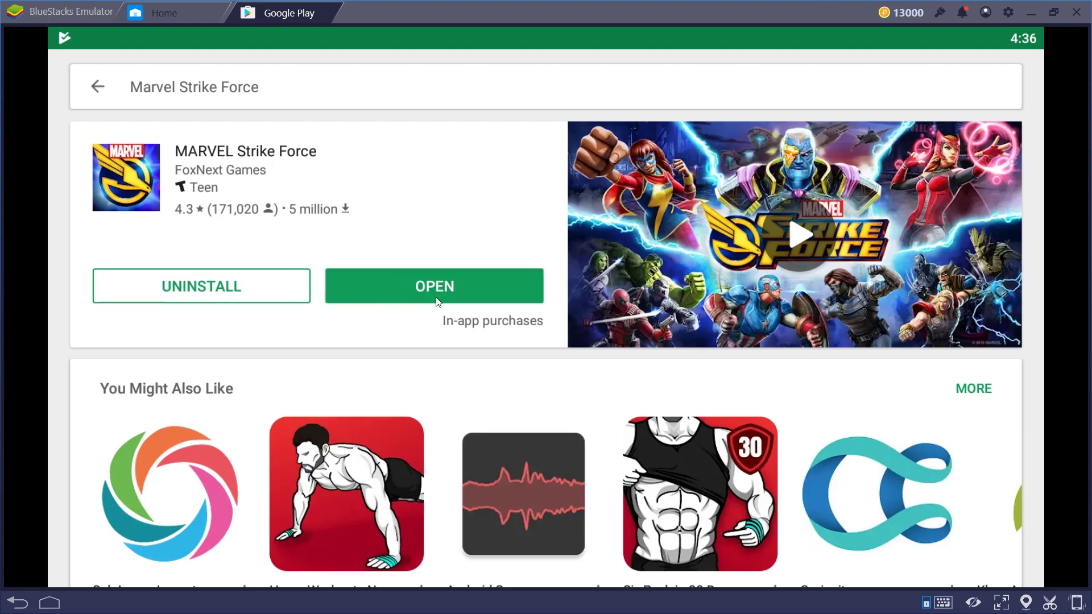
pyautogui.click(333, 10)
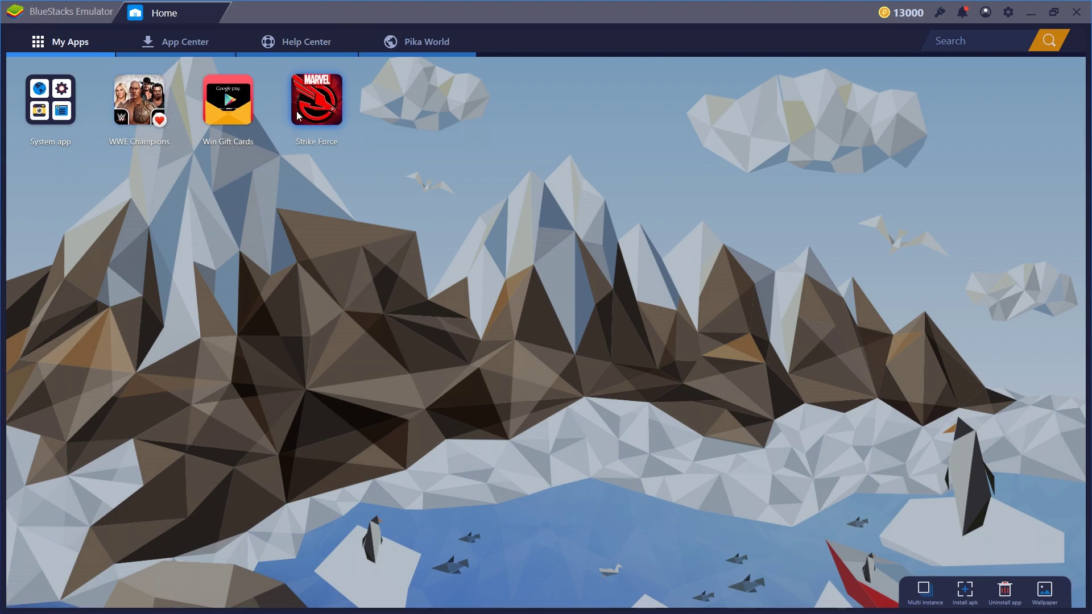
# - Launch Strike Force and dismiss the keyboard controls and game-installed notices
pyautogui.click(319, 113)
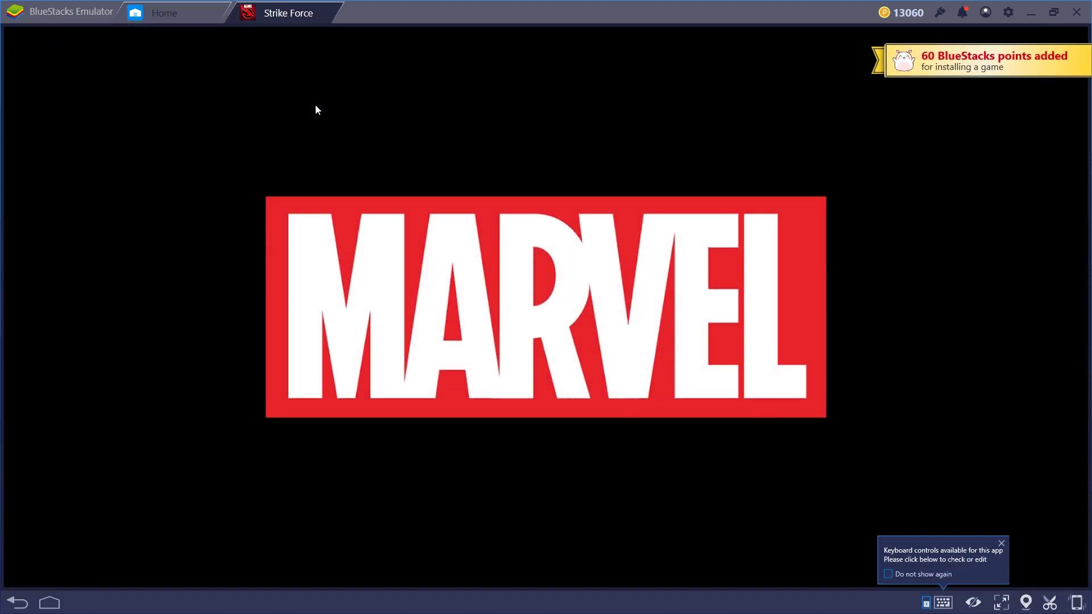
pyautogui.click(1001, 543)
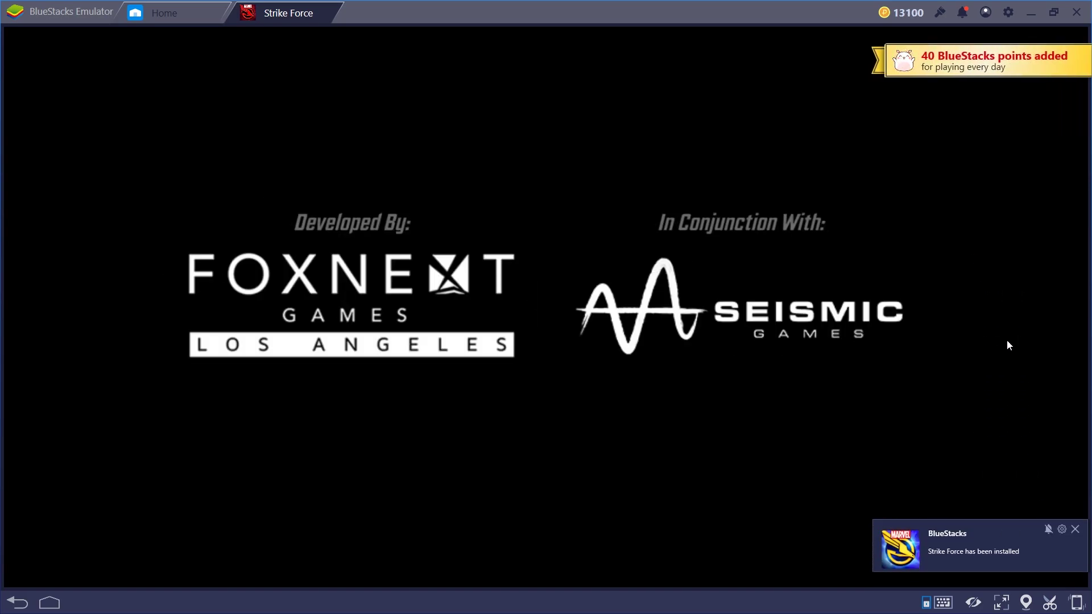
pyautogui.click(1075, 530)
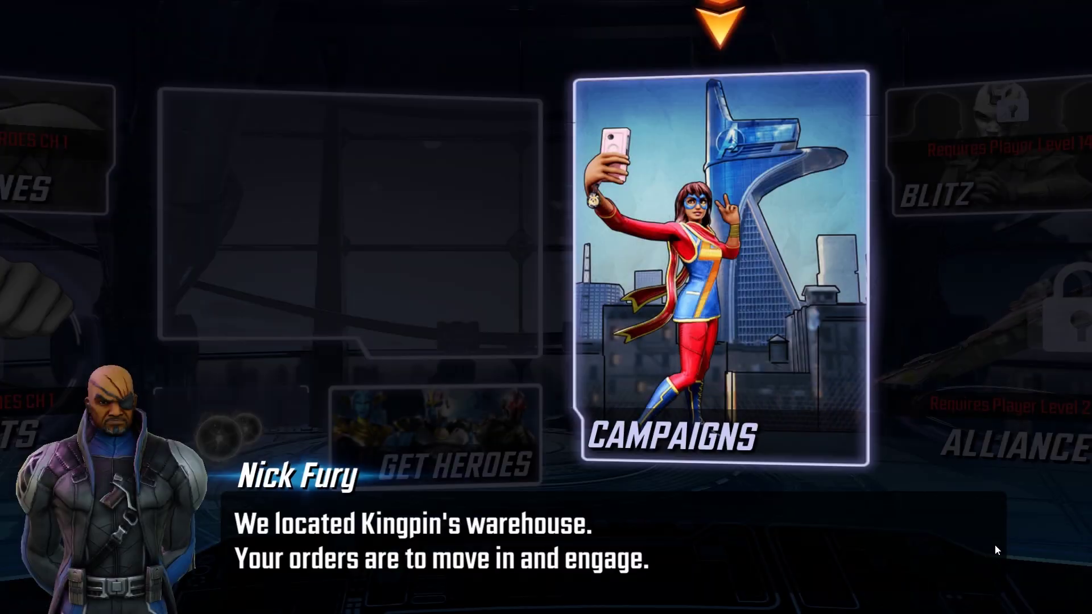
# - Start the Heroes Assemble campaign's Elektric mission and advance the story dialogue to squad selection
pyautogui.click(775, 402)
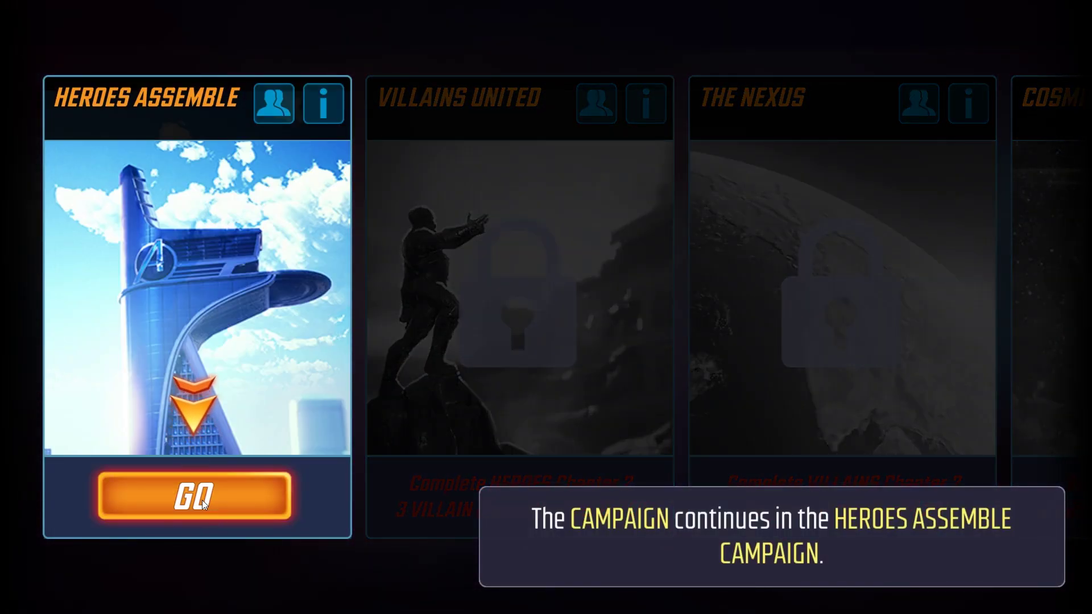
pyautogui.click(203, 500)
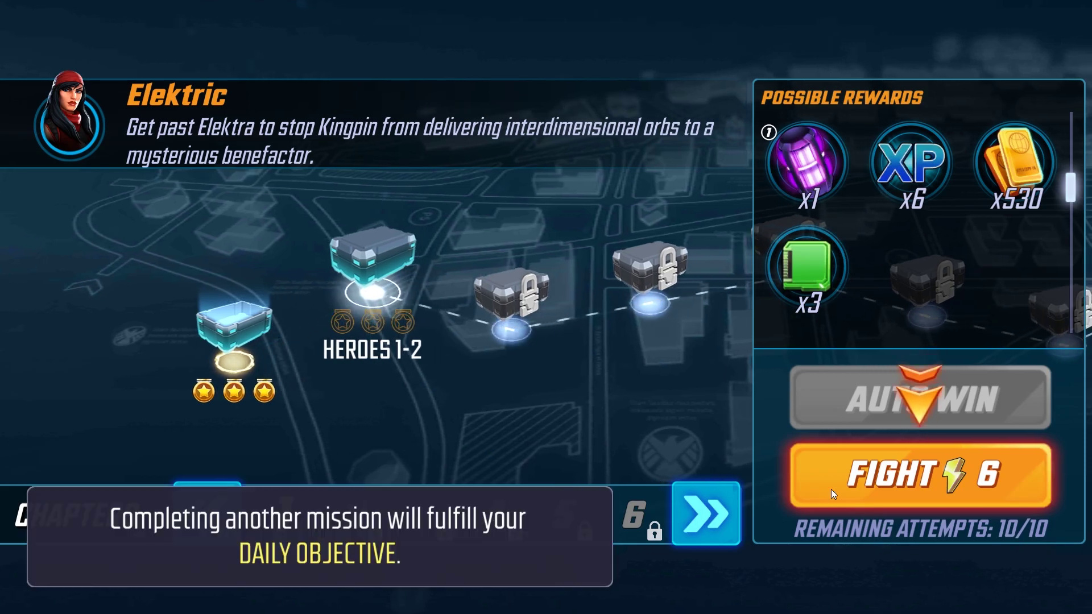
pyautogui.click(835, 488)
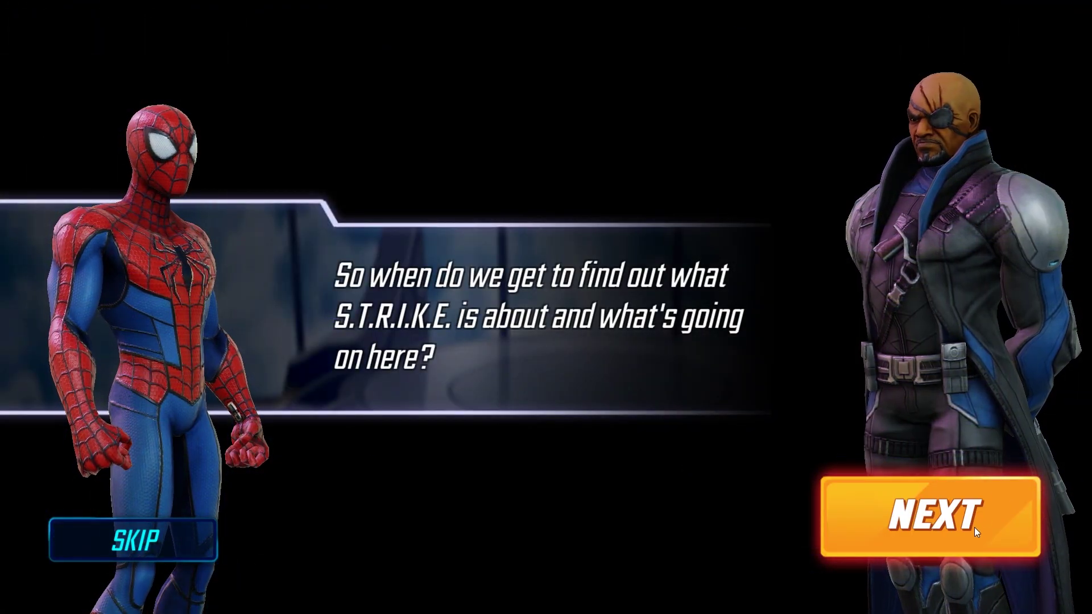
pyautogui.click(974, 527)
pyautogui.click(985, 521)
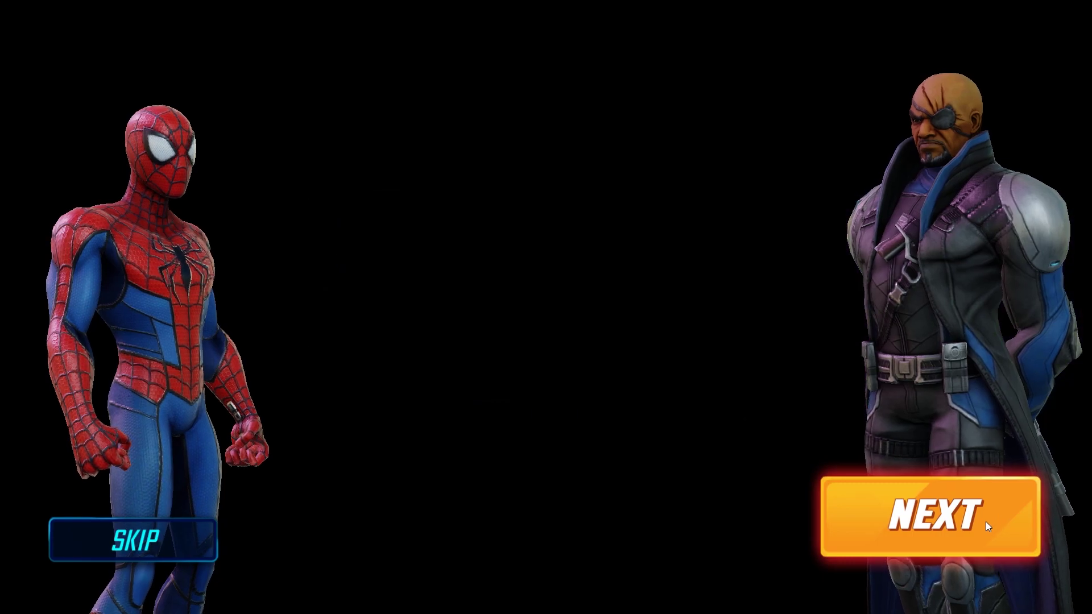
pyautogui.click(976, 525)
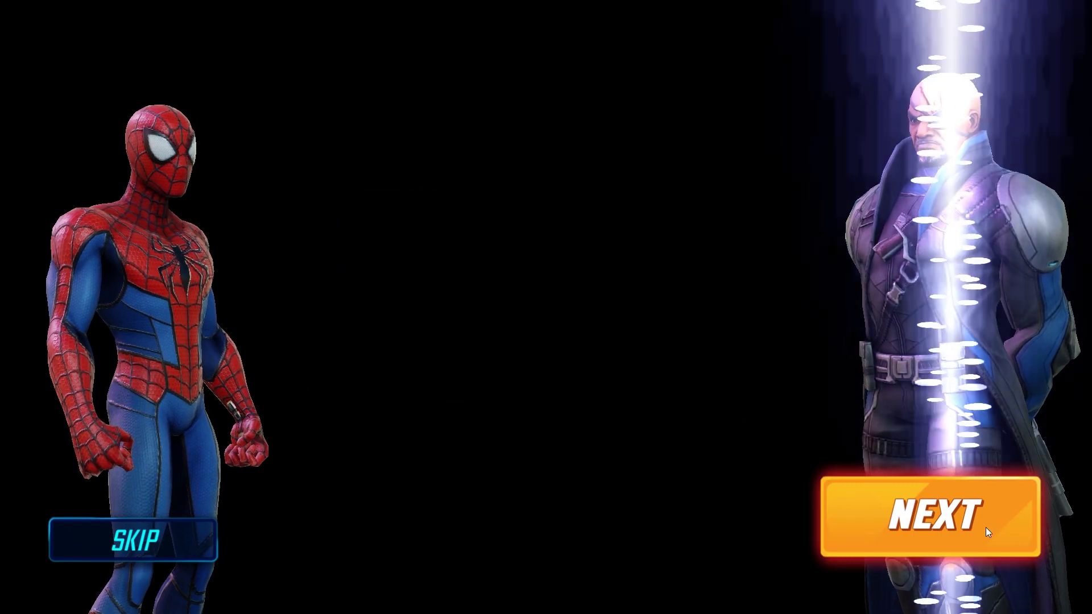
pyautogui.click(959, 538)
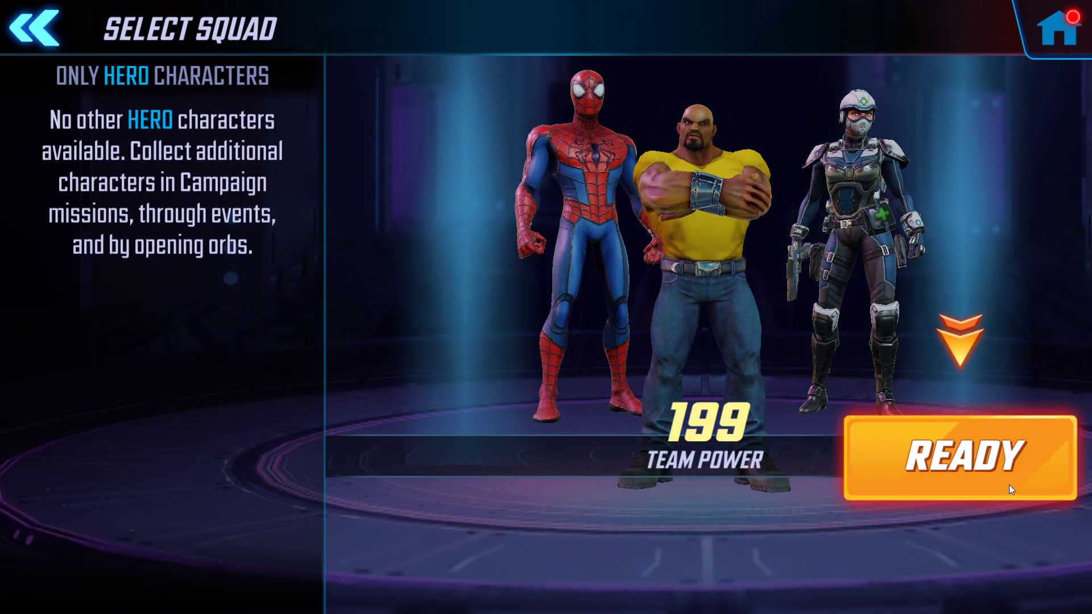
# - Start the battle and open with Spider-Man's web, the medic's heal and Luke Cage's special
pyautogui.click(1009, 485)
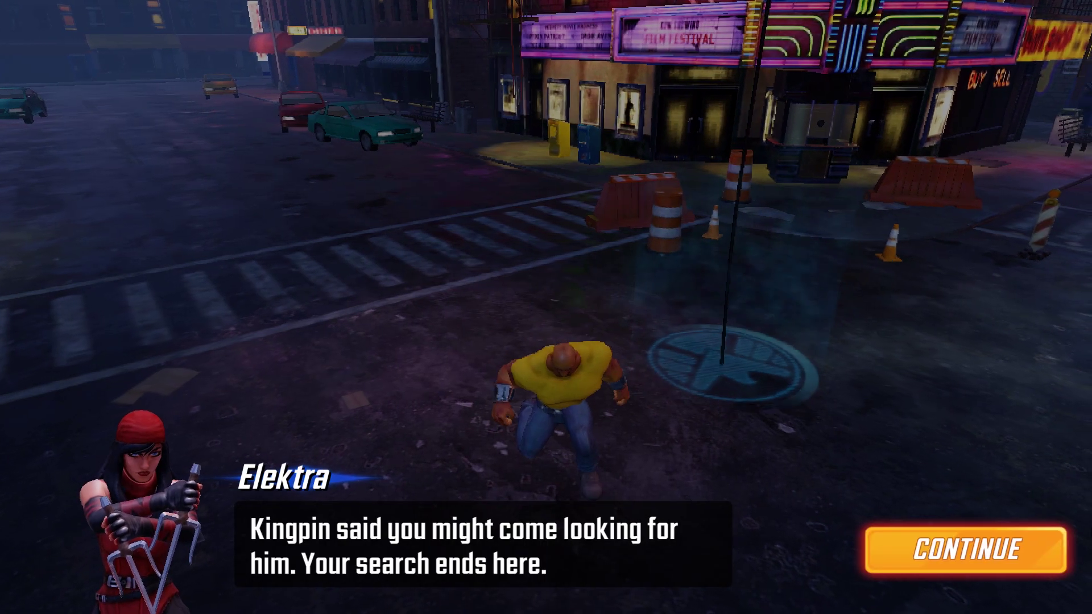
pyautogui.click(925, 562)
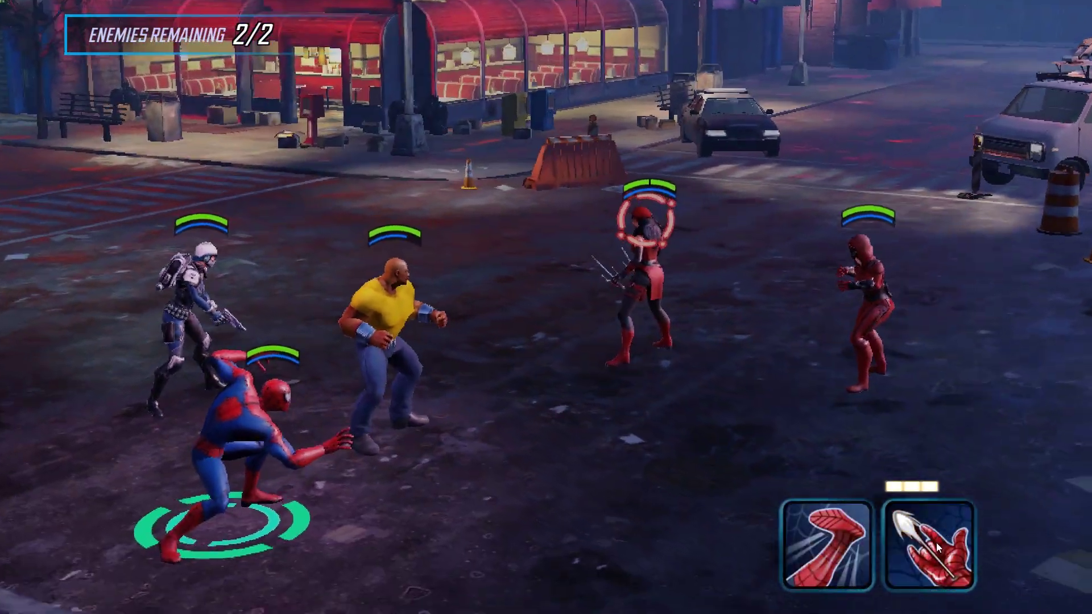
pyautogui.click(936, 543)
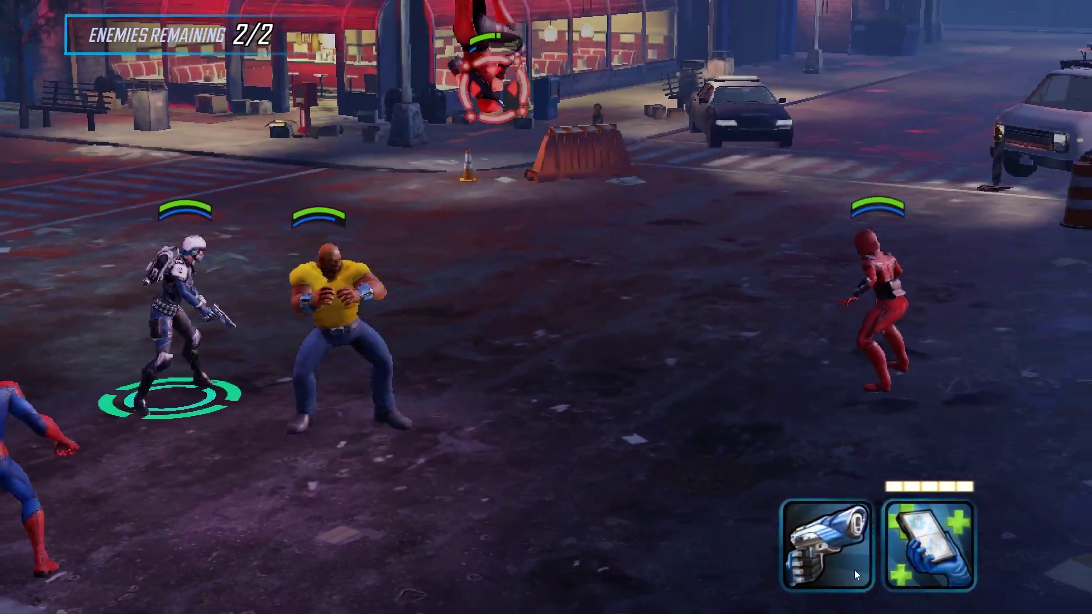
pyautogui.click(927, 546)
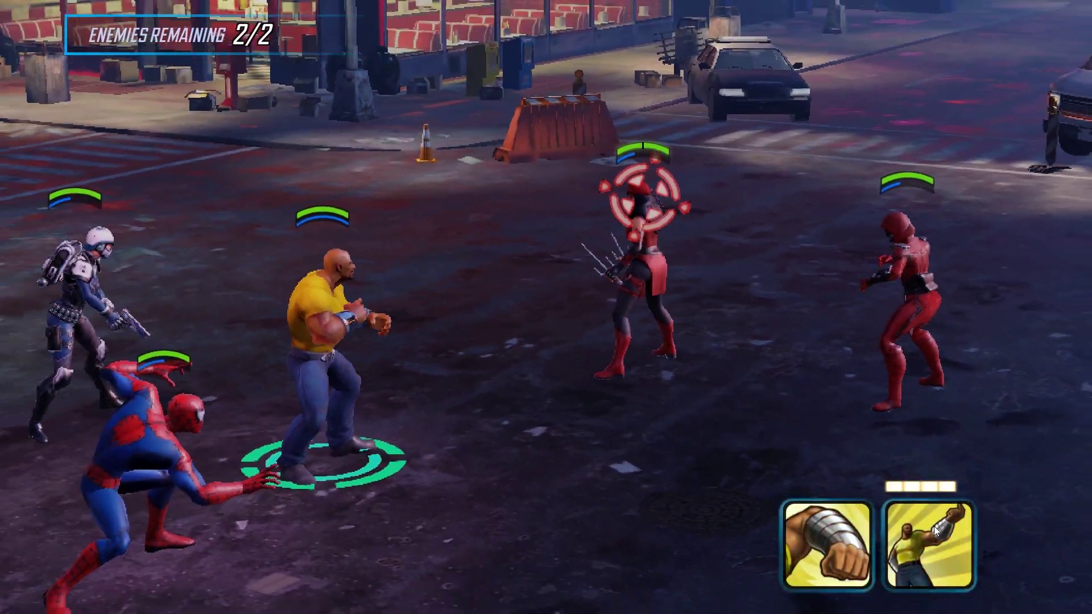
pyautogui.click(934, 527)
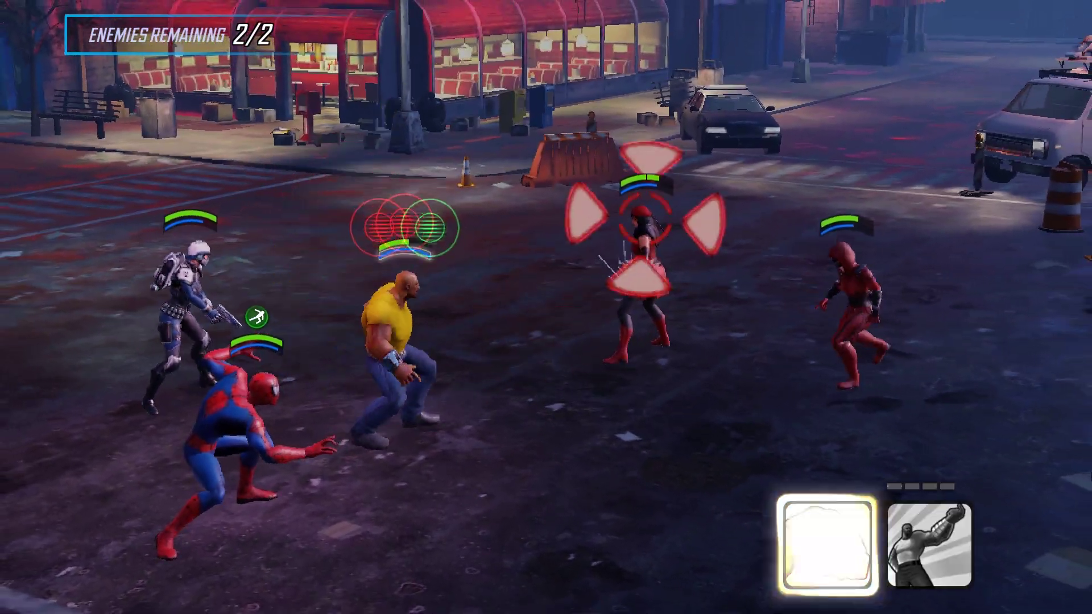
# - Keep attacking Elektra and her ally with Luke Cage, Spider-Man and the healer until the three-star victory
pyautogui.click(870, 553)
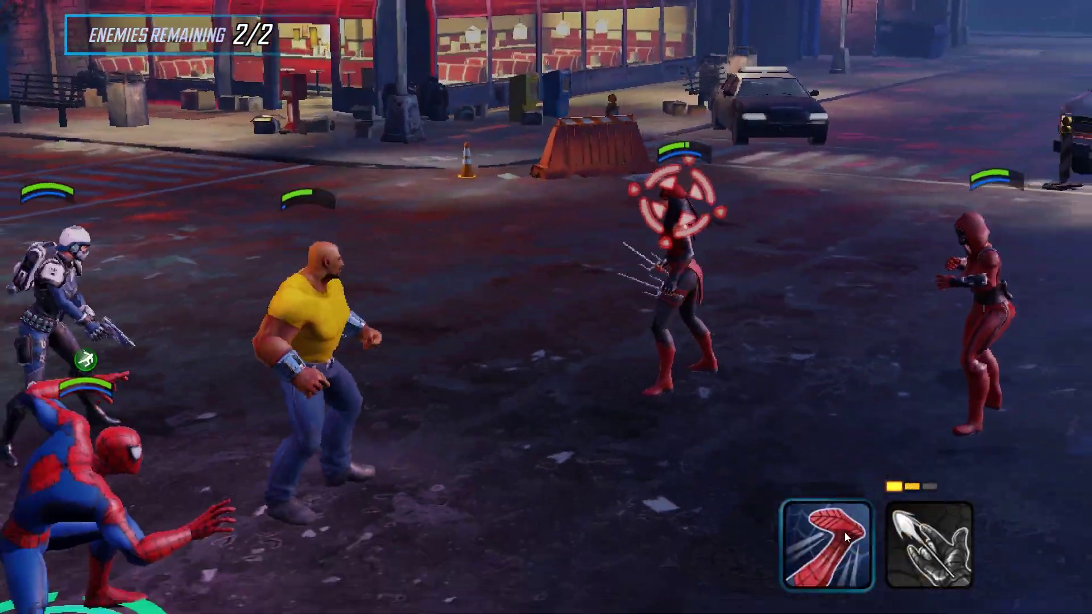
pyautogui.click(844, 532)
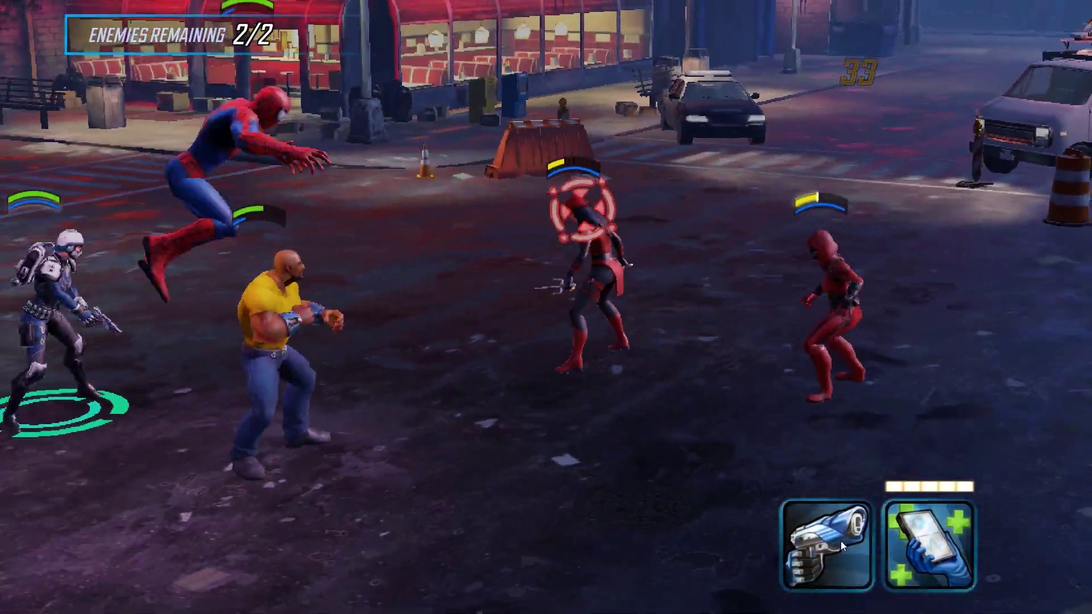
pyautogui.click(840, 541)
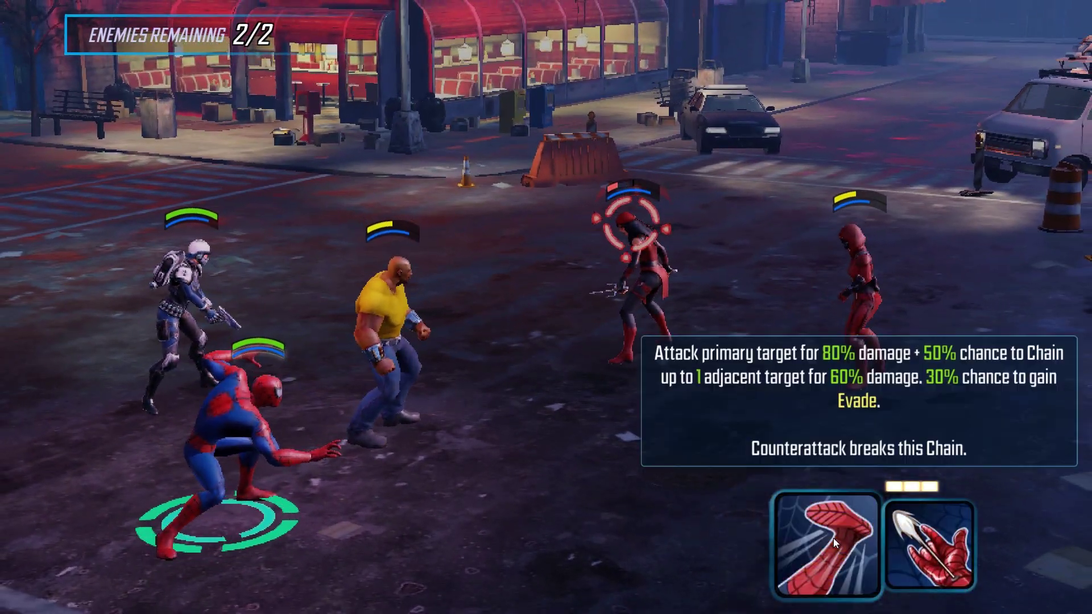
pyautogui.click(845, 531)
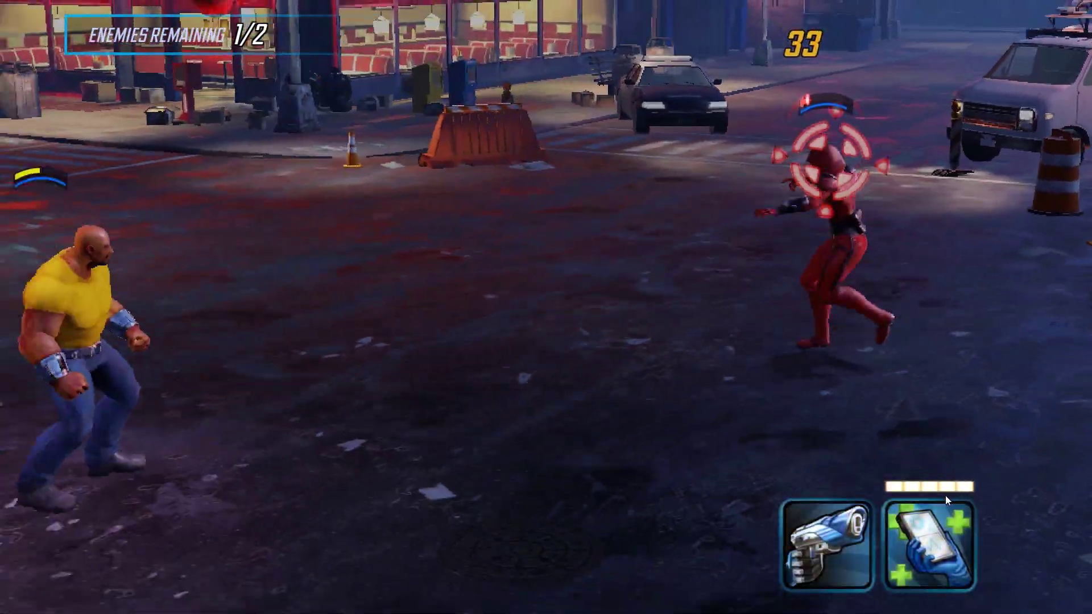
pyautogui.click(946, 511)
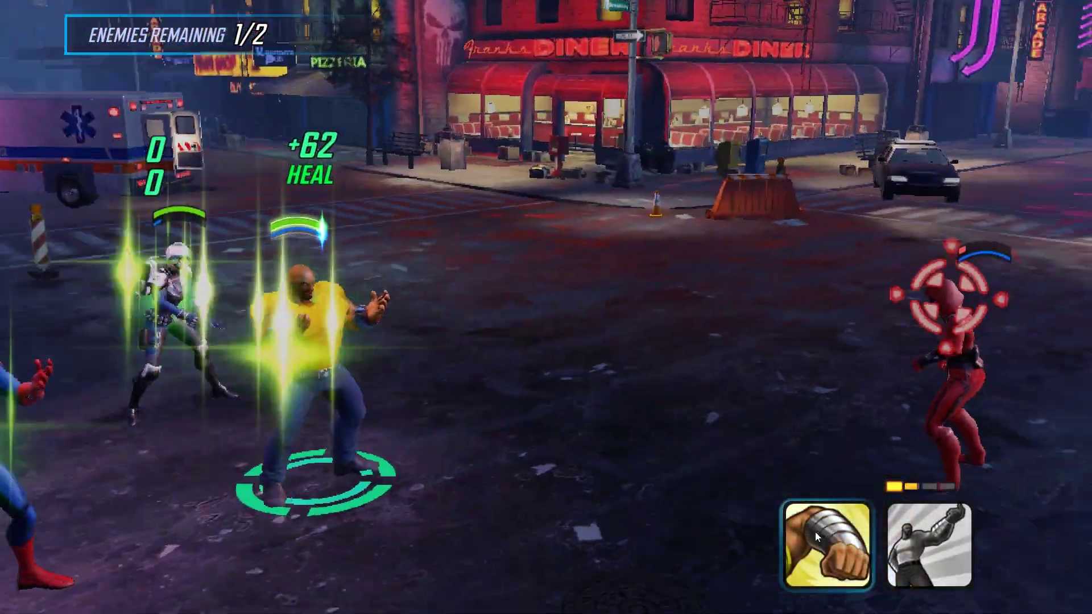
pyautogui.click(816, 532)
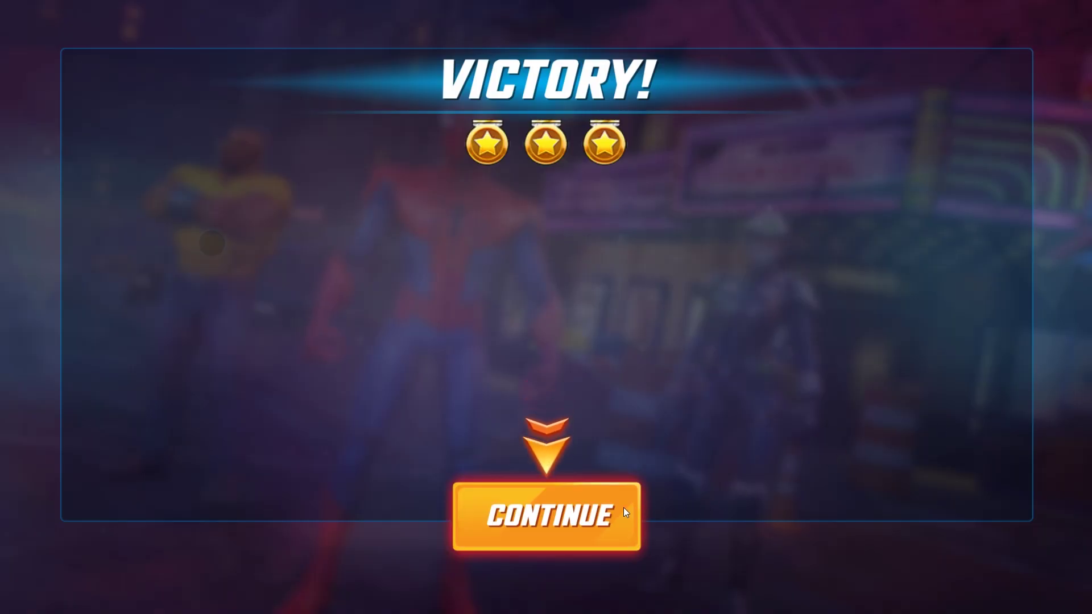
# - Claim the Heroes Campaign Progress reward, dismiss the level-up and recruit messages, and return home
pyautogui.click(623, 512)
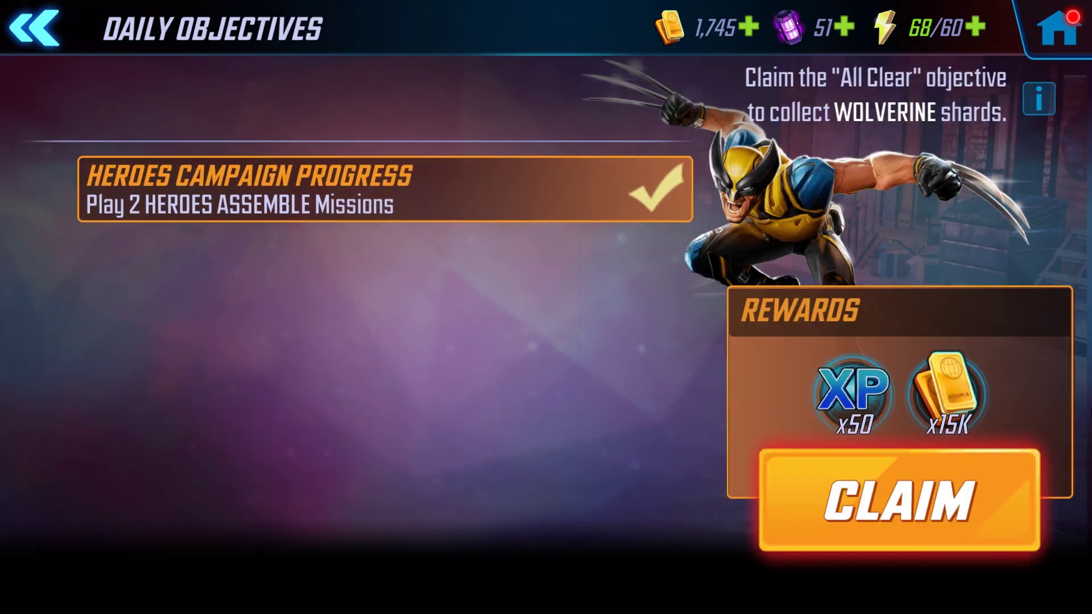
pyautogui.click(890, 503)
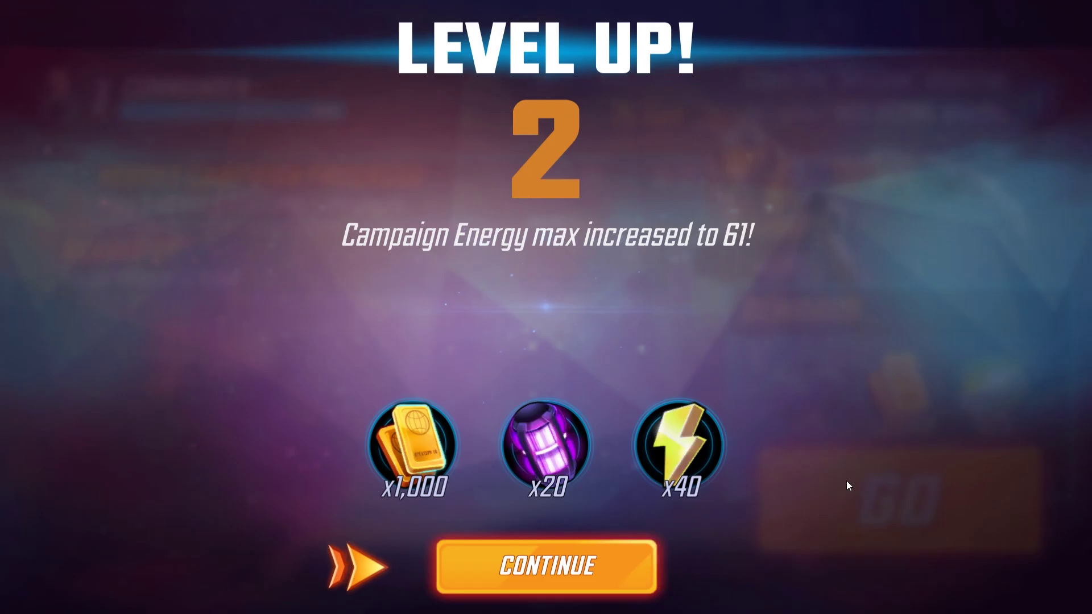
pyautogui.click(532, 569)
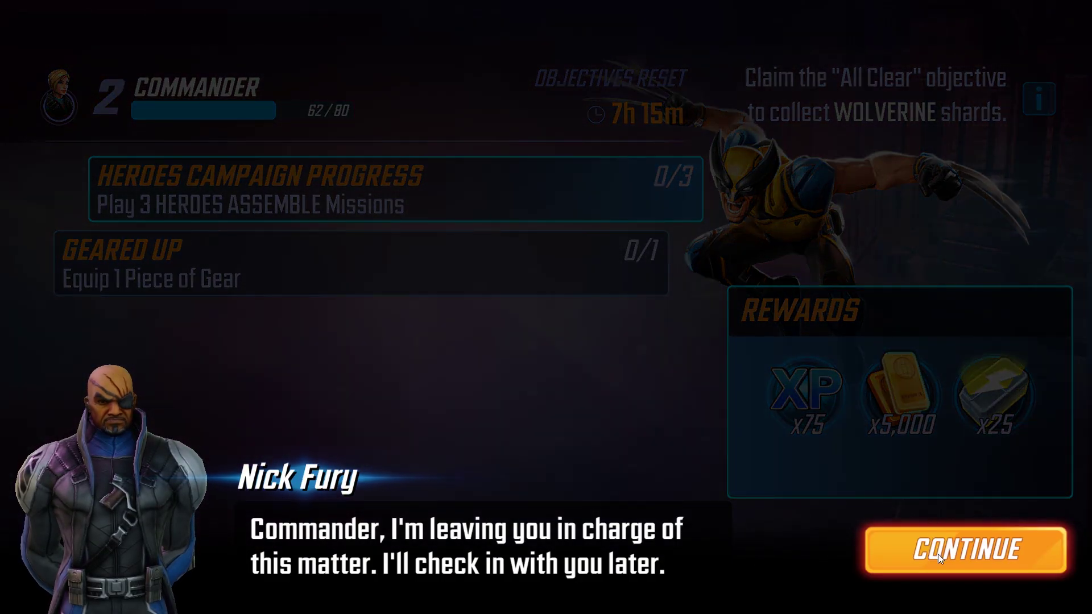
pyautogui.click(937, 554)
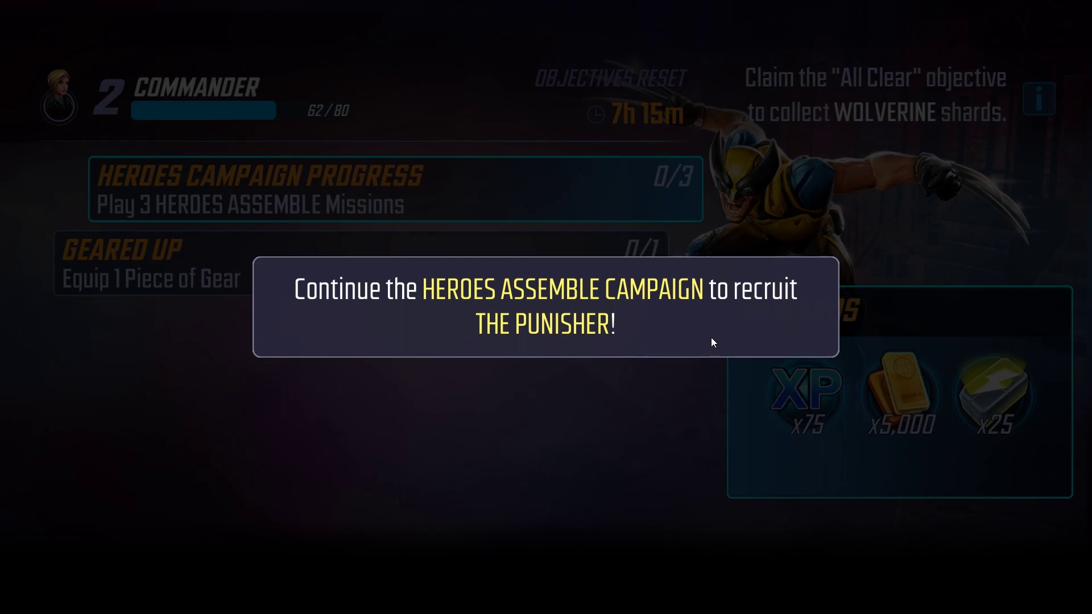
pyautogui.click(711, 341)
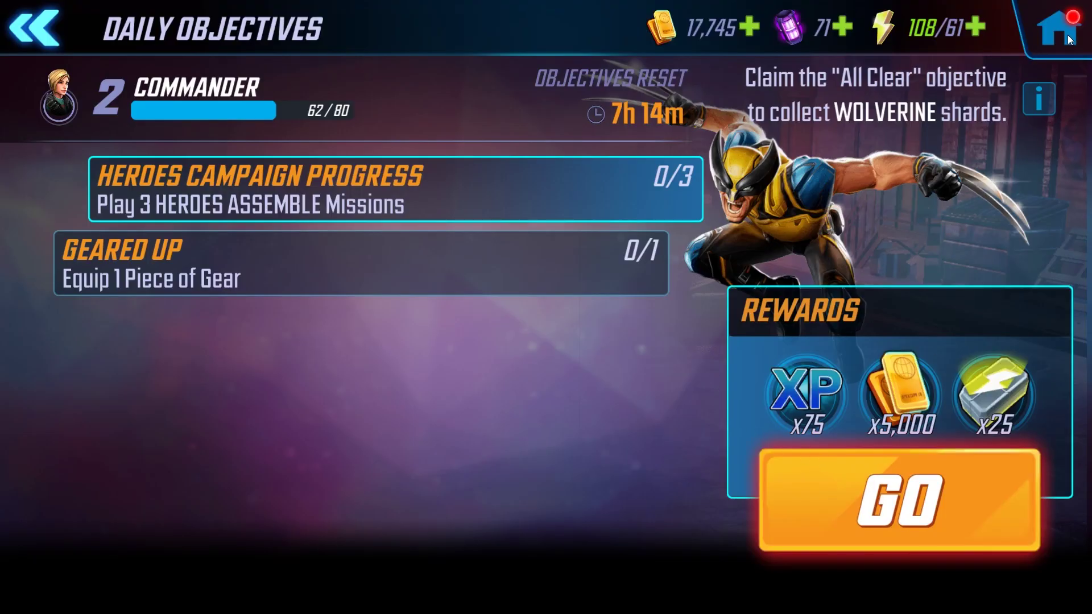
pyautogui.click(1068, 38)
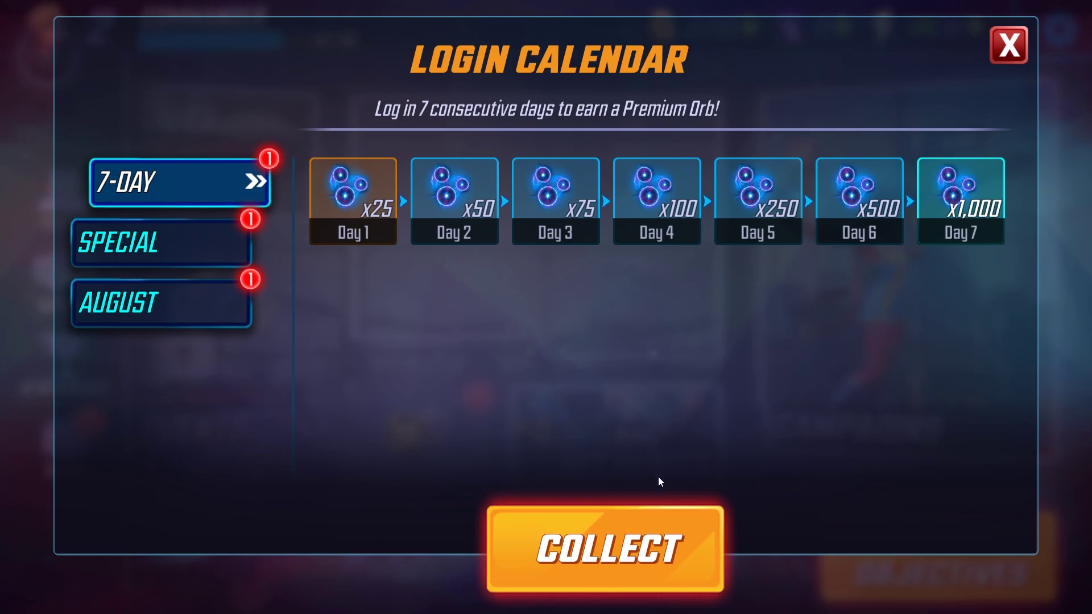
# - Collect the Day 1 login rewards on the 7-DAY, SPECIAL and AUGUST calendar tabs, then close it
pyautogui.click(640, 531)
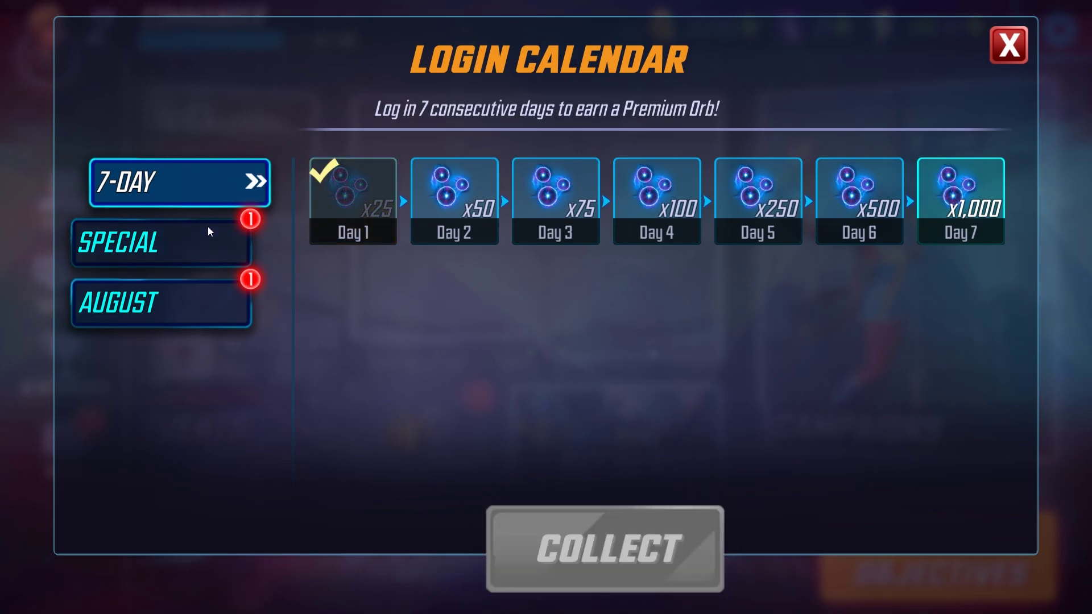
pyautogui.click(207, 234)
pyautogui.click(546, 540)
pyautogui.click(177, 298)
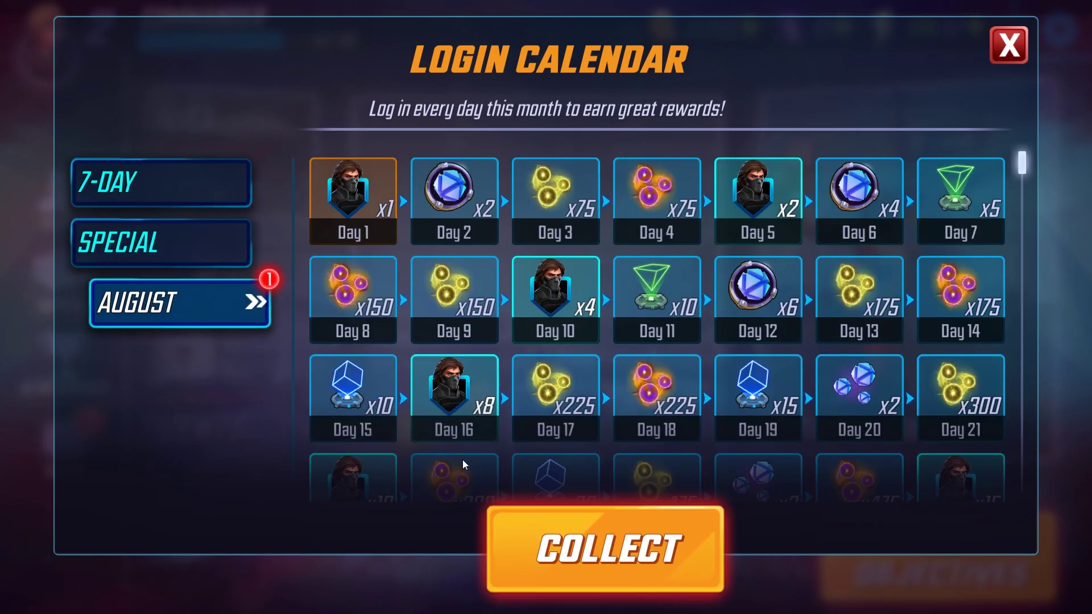
pyautogui.click(534, 523)
pyautogui.click(993, 61)
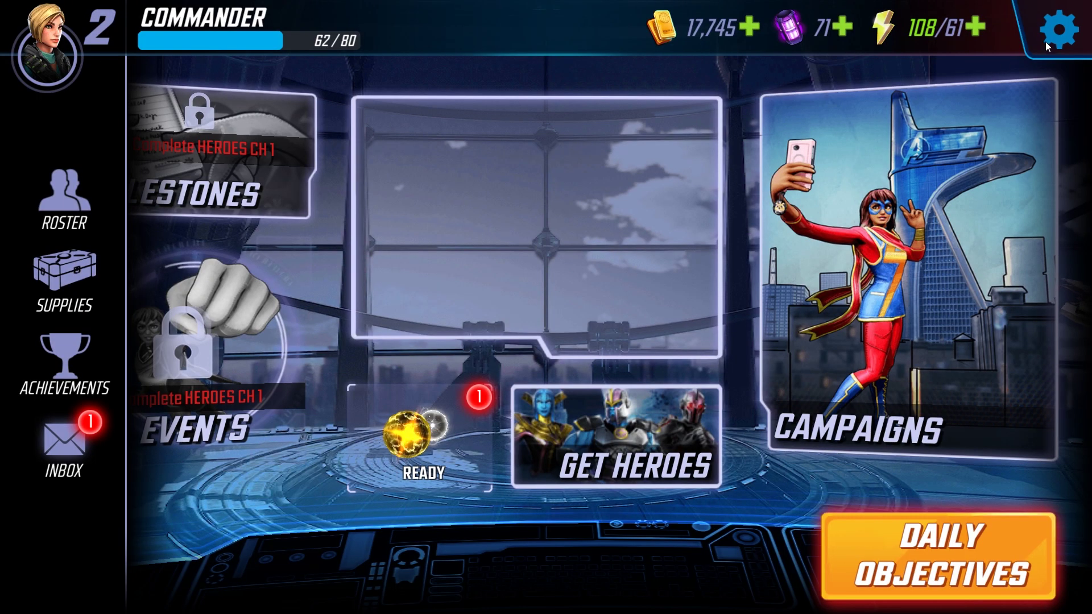